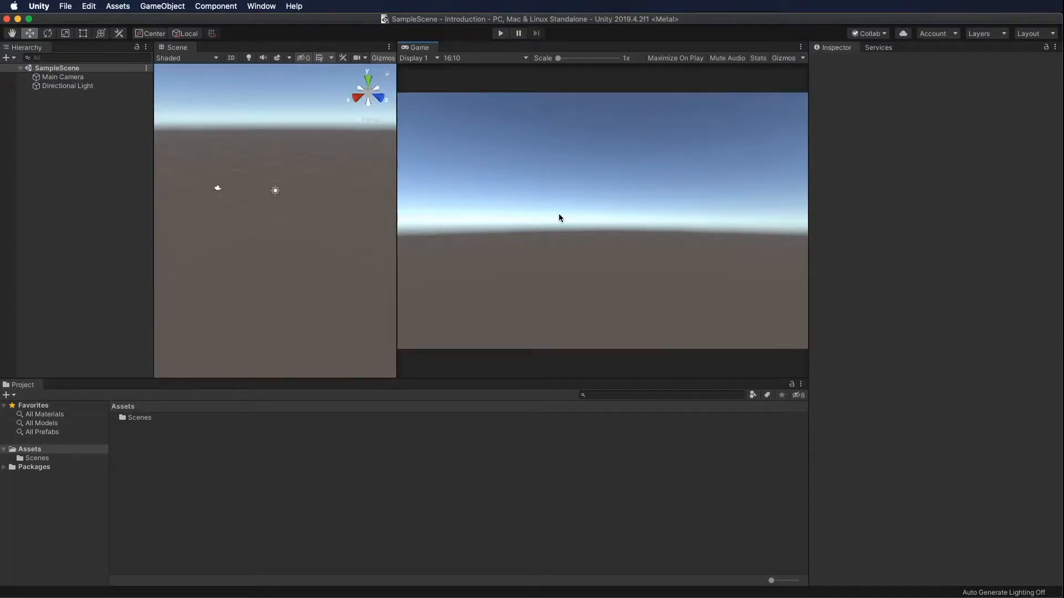
Switch the editor window to the Default layout.
left_click(257, 7)
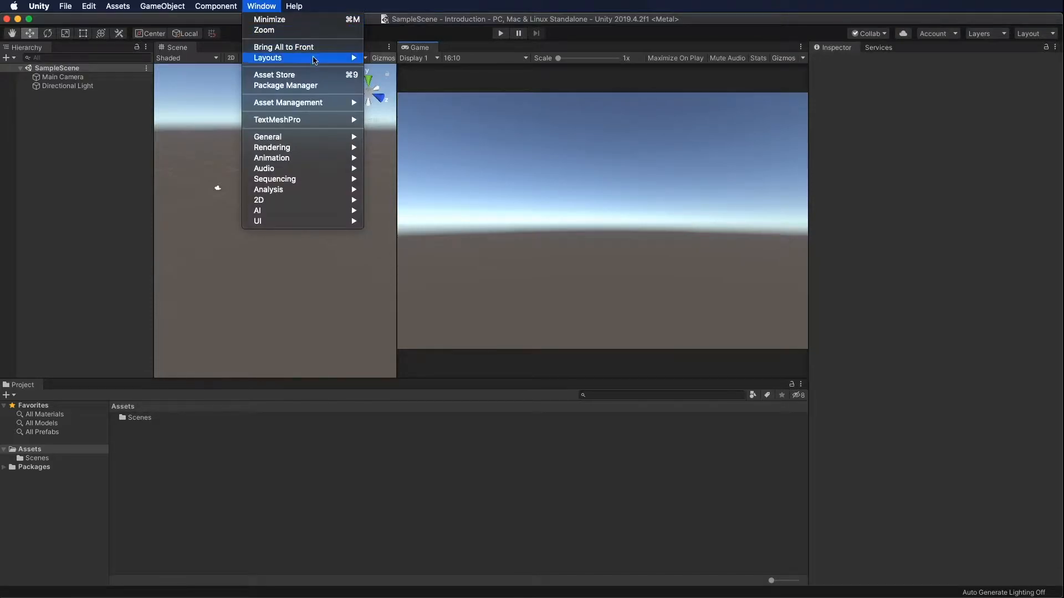
mouse_move(310, 58)
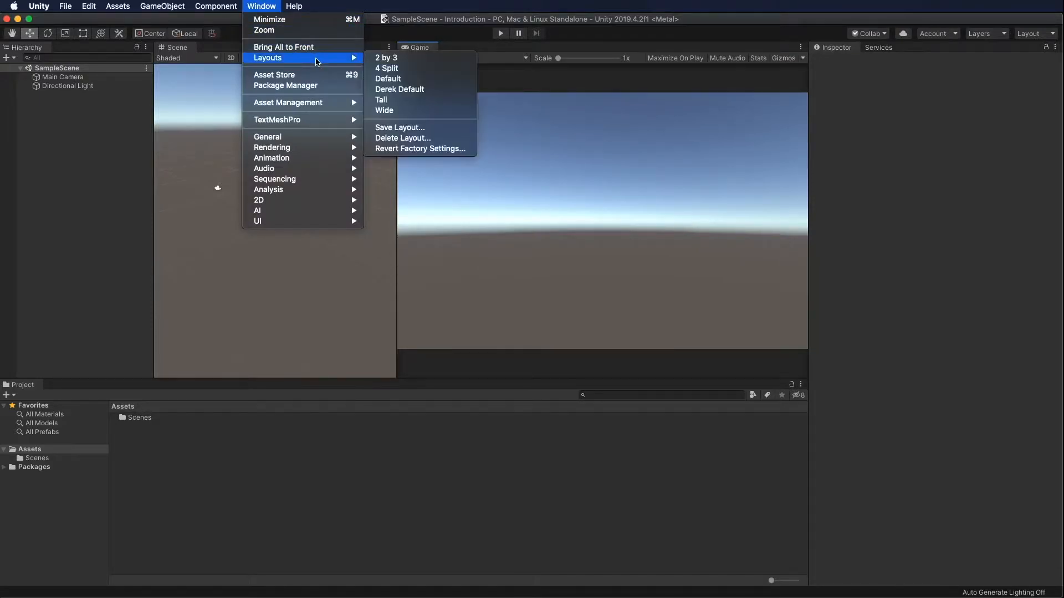
left_click(404, 79)
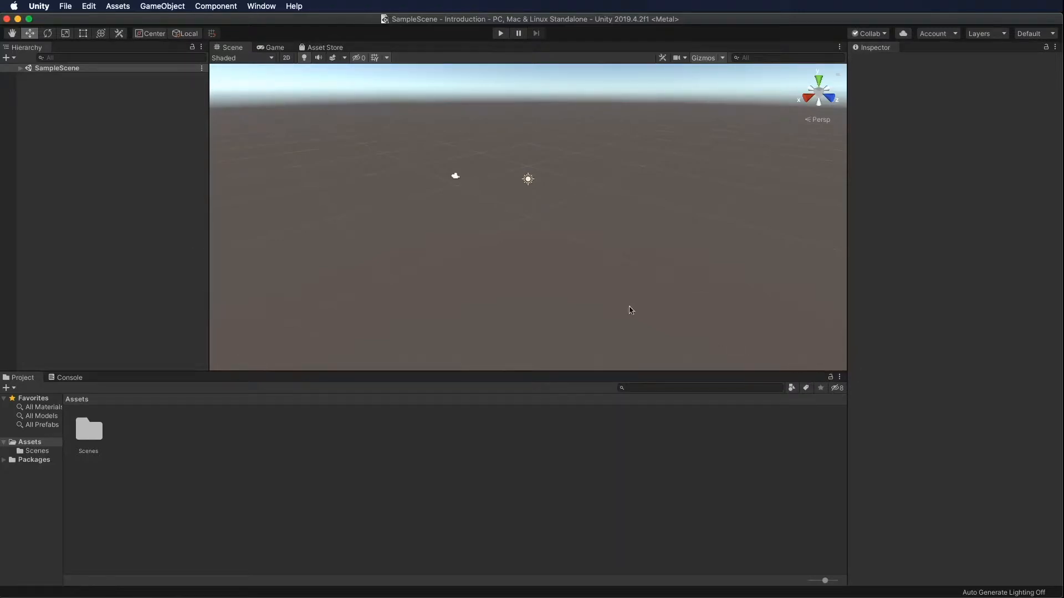
Dock the Game view beside the Scene view, narrow the Hierarchy, and widen the Game view.
left_click(274, 48)
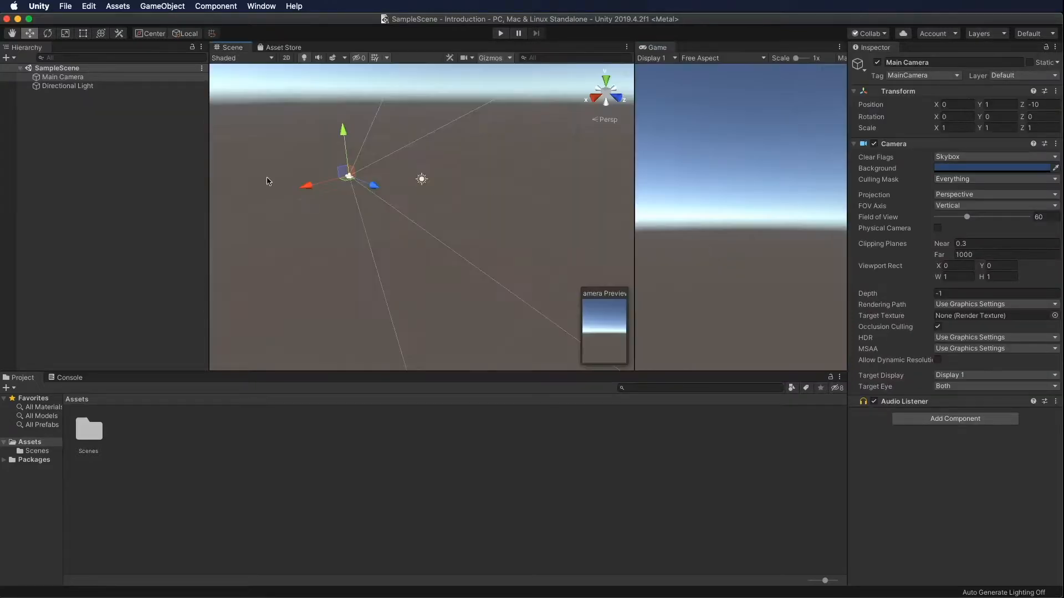
left_click_drag(209, 182, 142, 182)
left_click_drag(636, 163, 506, 163)
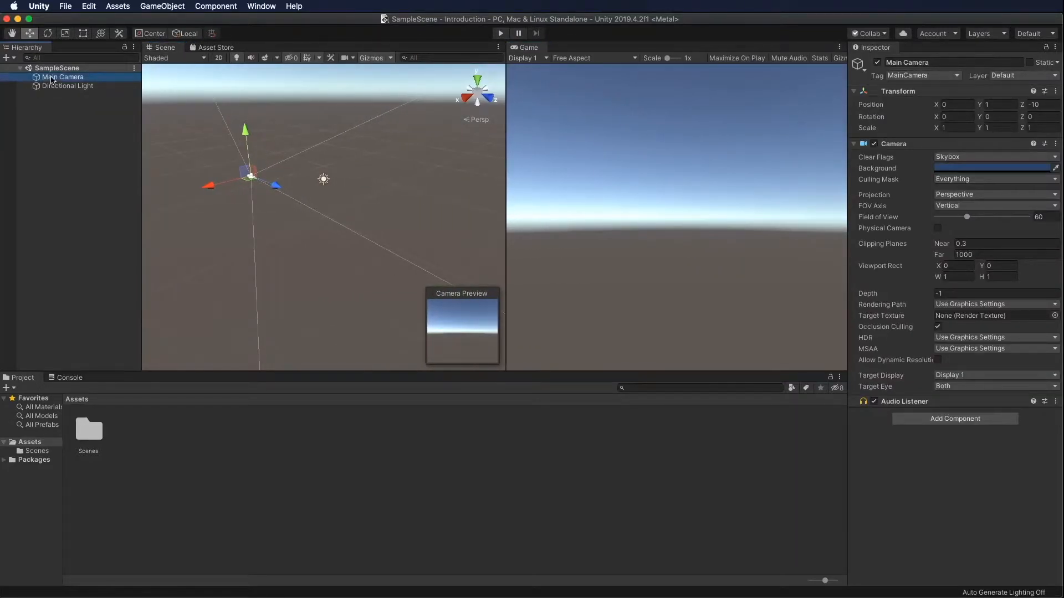
Try raising the Main Camera and changing its X rotation, undoing each change.
left_click_drag(240, 130, 257, 107)
key("super+z")
left_click_drag(936, 117, 700, 143)
key("super+z")
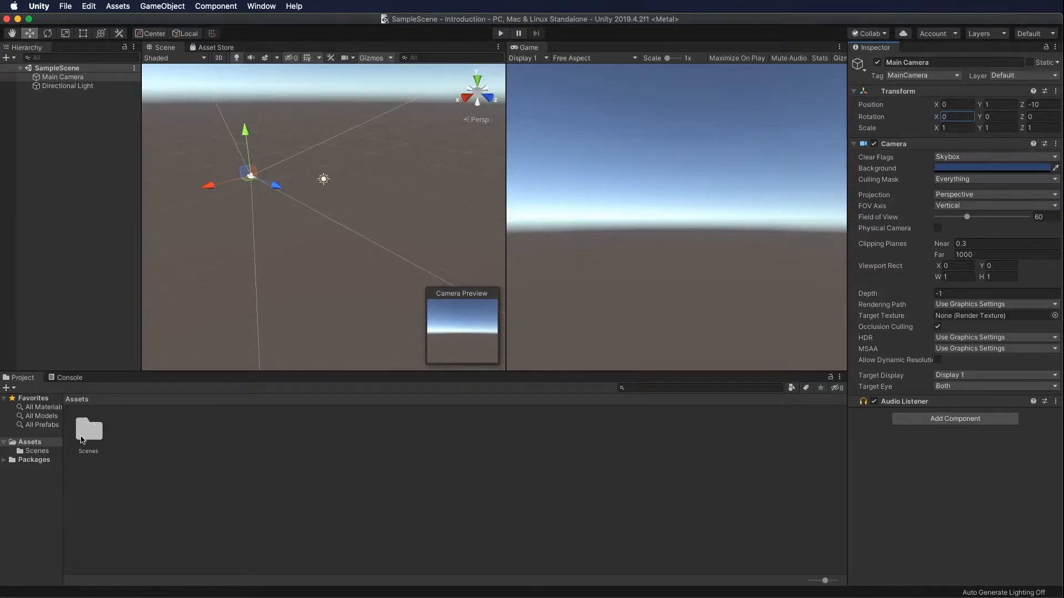
Look into the Scenes folder, return to Assets, and shrink the asset icons to a list view.
left_click(35, 453)
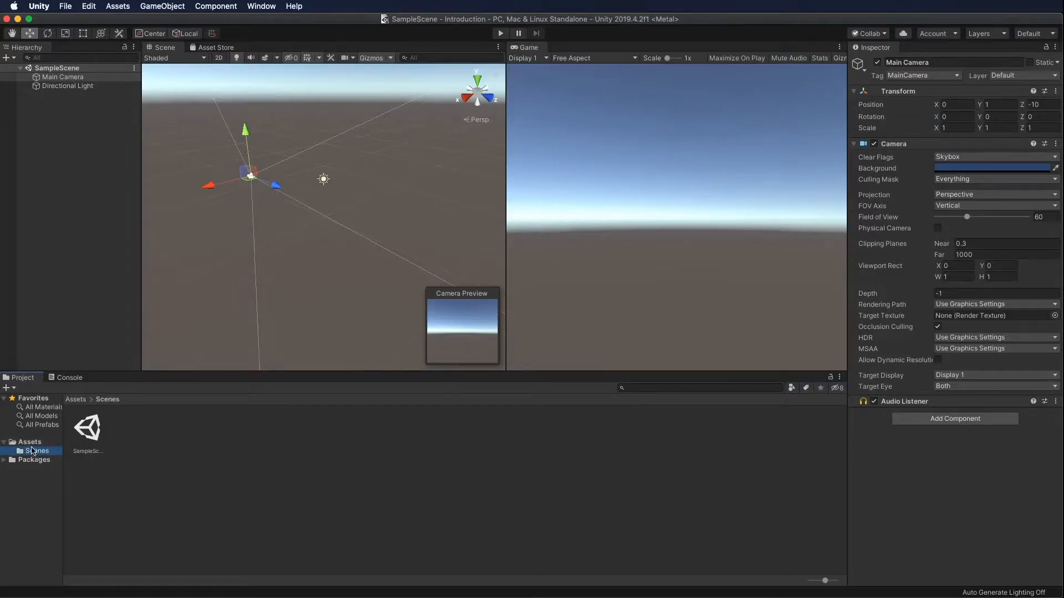
left_click(30, 443)
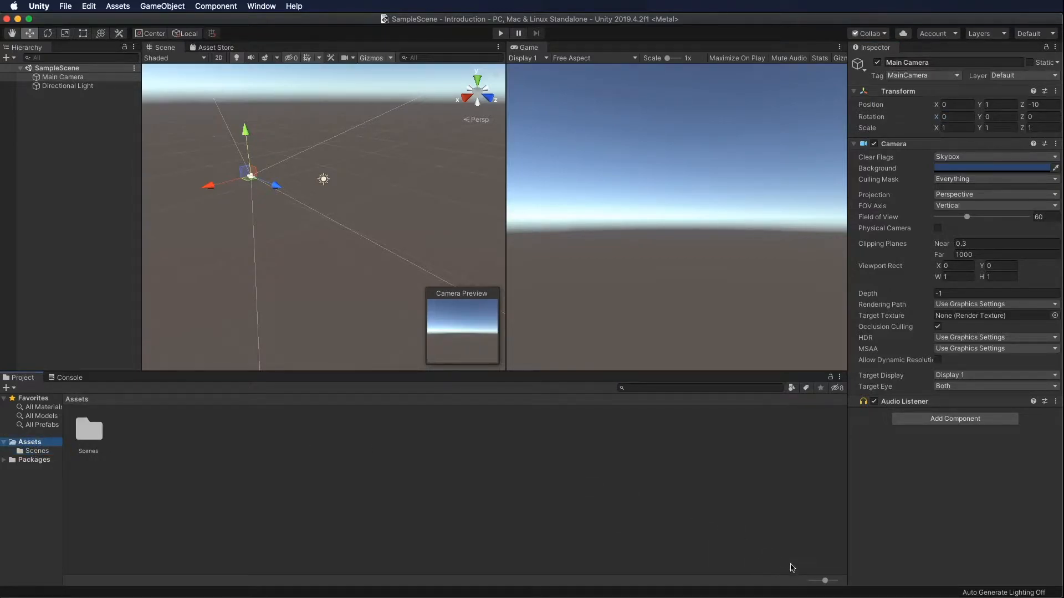
left_click_drag(825, 582, 808, 583)
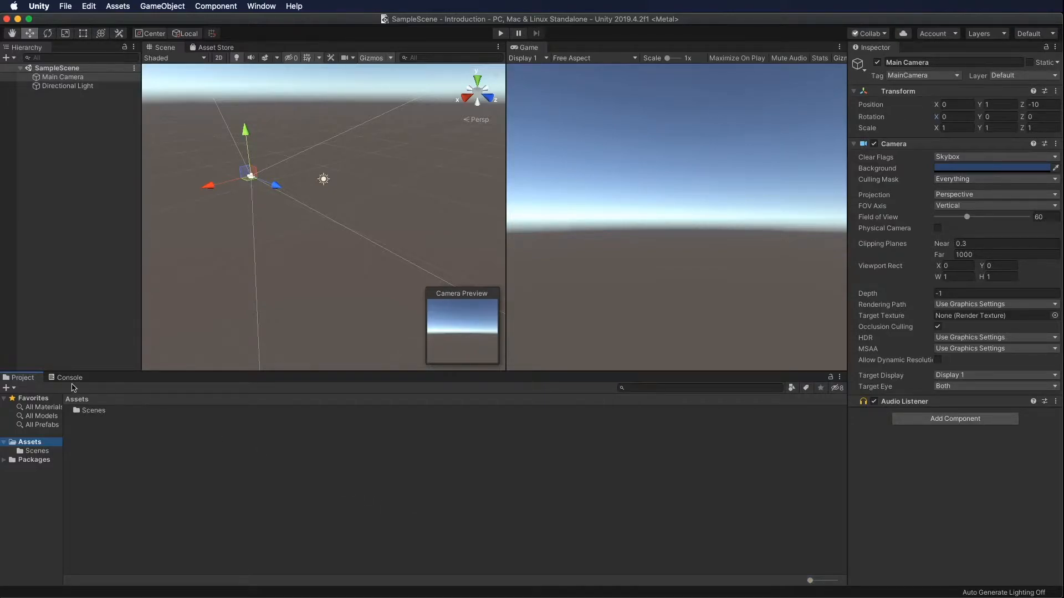
Dock the Console beside the Project view and clear the object selection.
left_click_drag(81, 379, 315, 473)
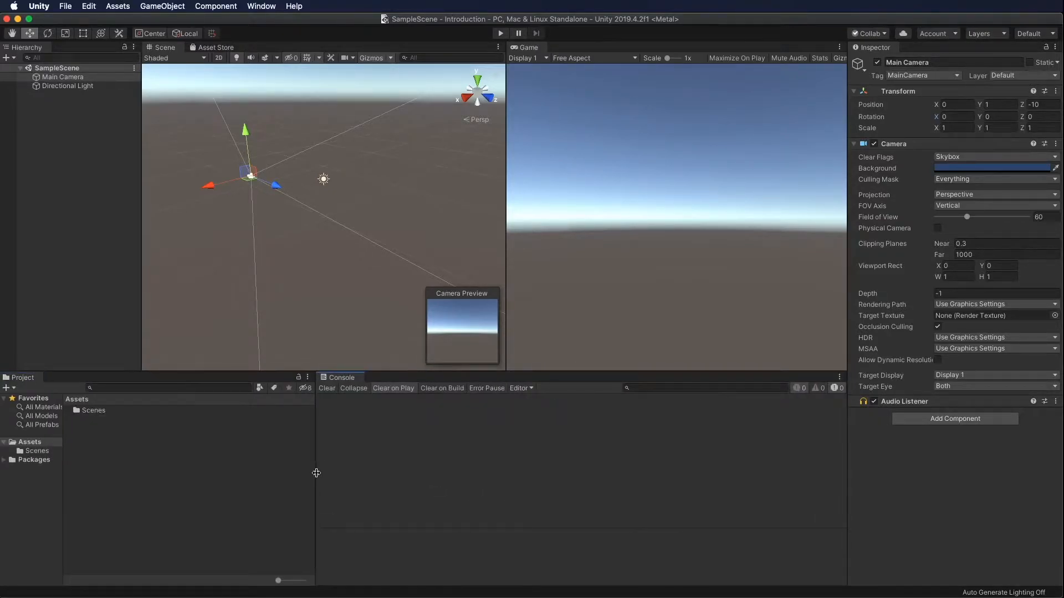
left_click(638, 224)
left_click(91, 104)
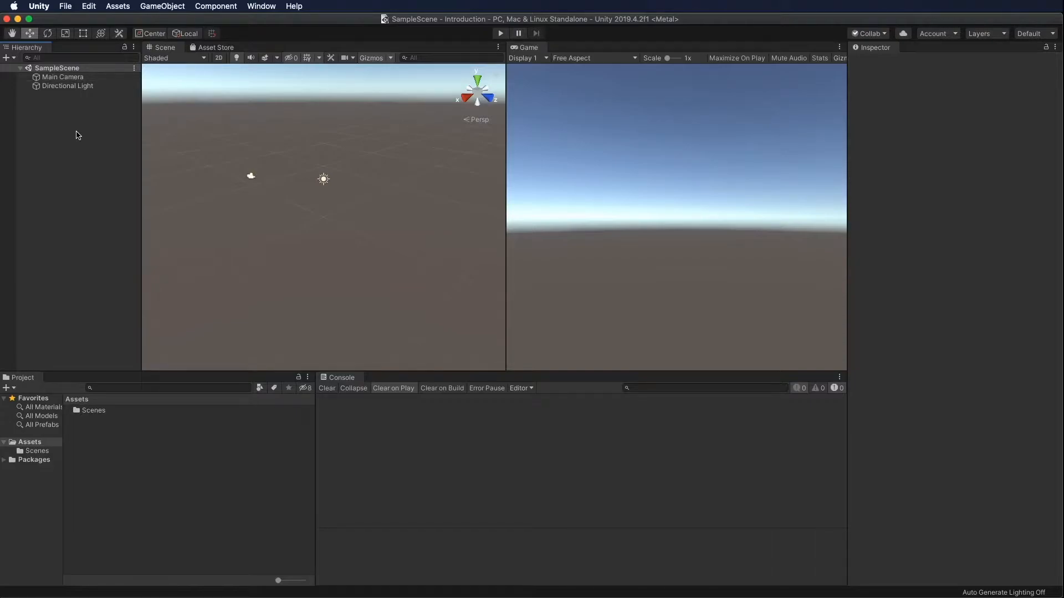
Add a 3D Cube to SampleScene.
right_click(75, 121)
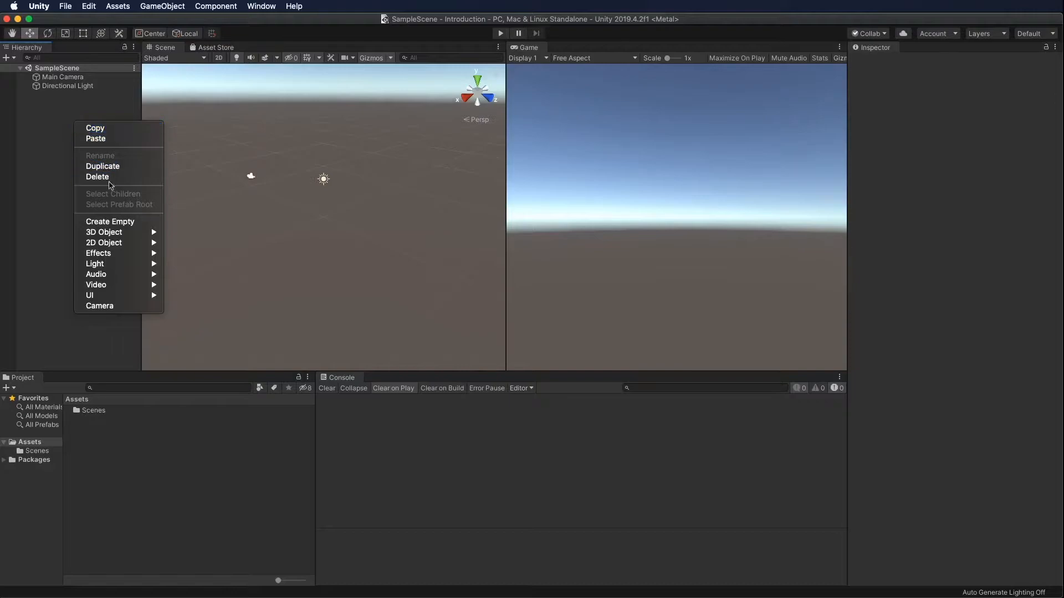
mouse_move(130, 233)
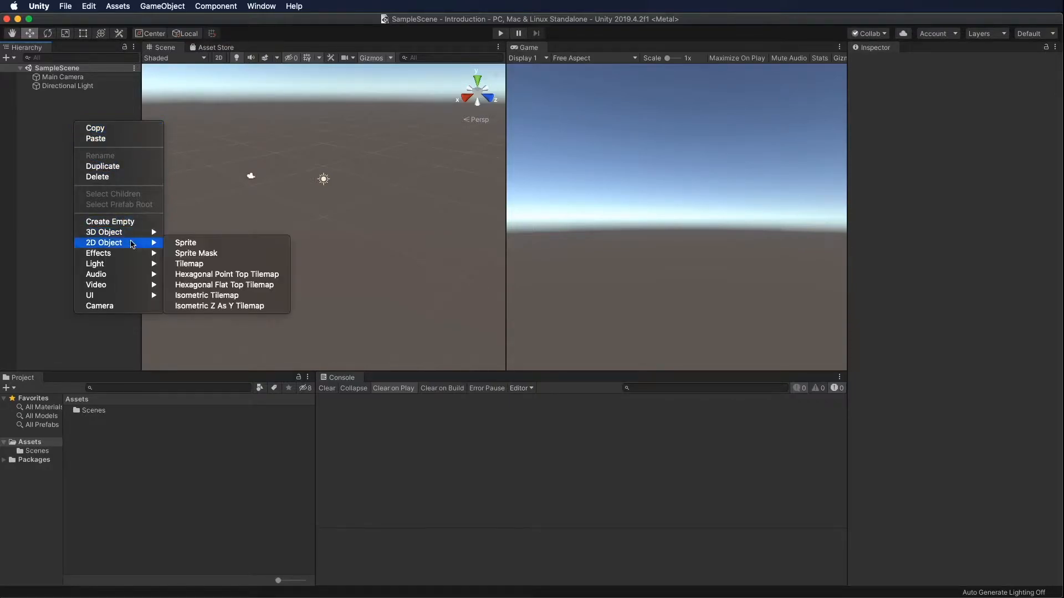
mouse_move(132, 266)
mouse_move(131, 296)
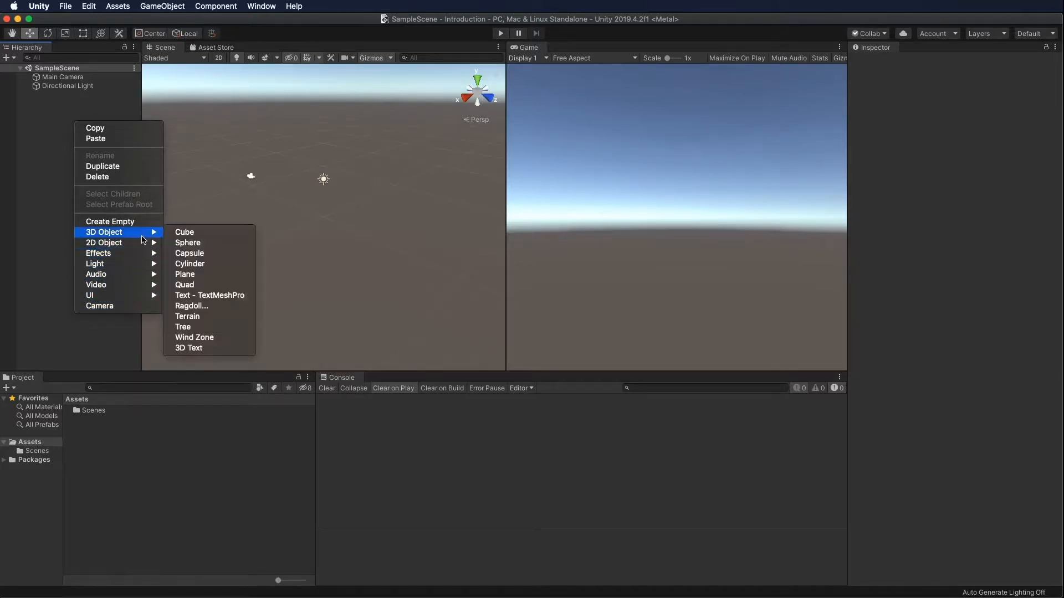
left_click(189, 234)
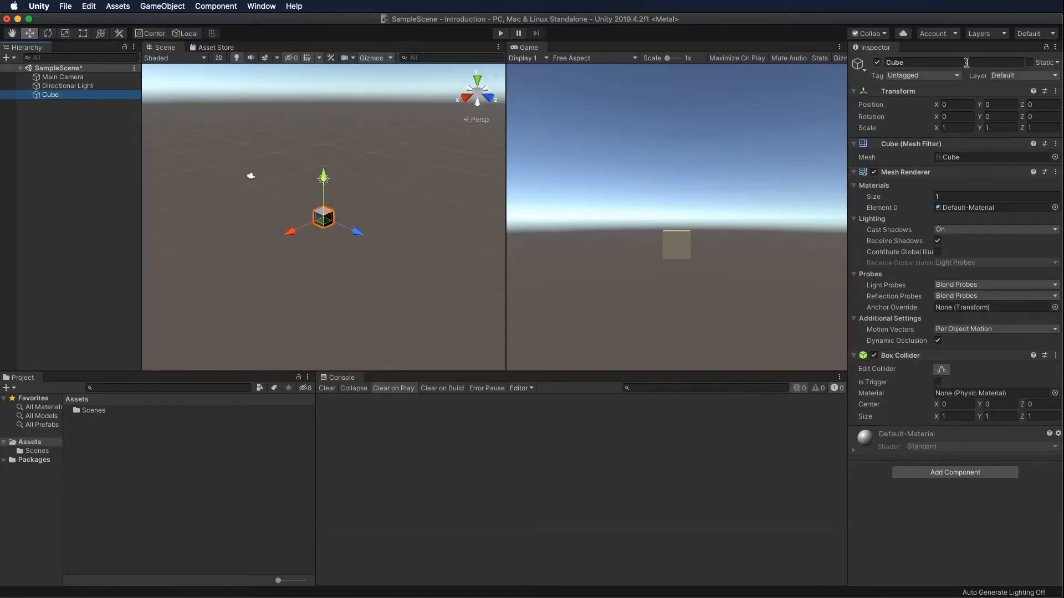
Add a second Inspector and dock it beneath the first one.
right_click(878, 50)
mouse_move(917, 155)
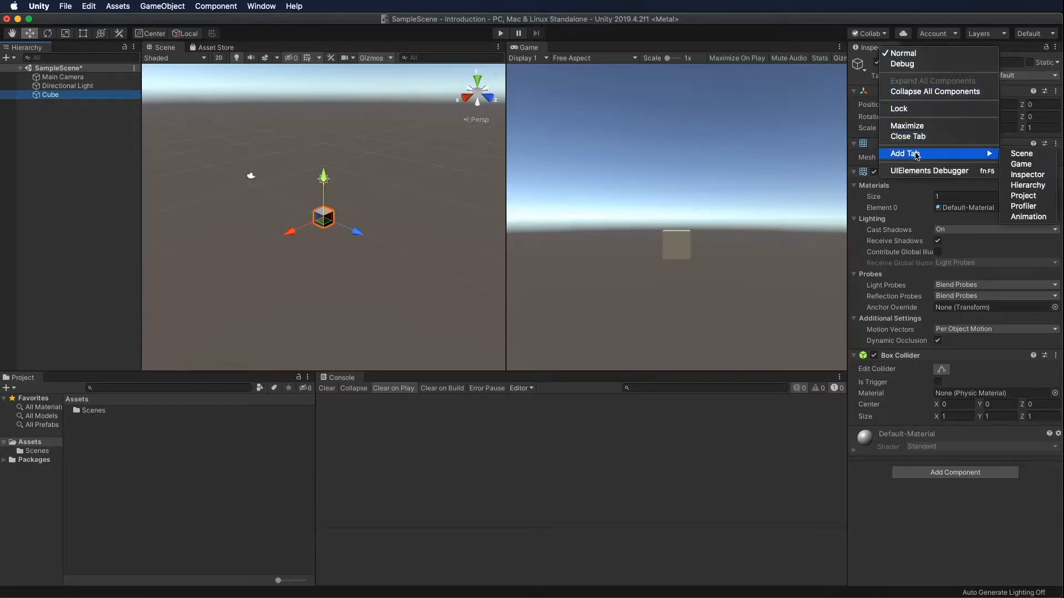
left_click(1034, 179)
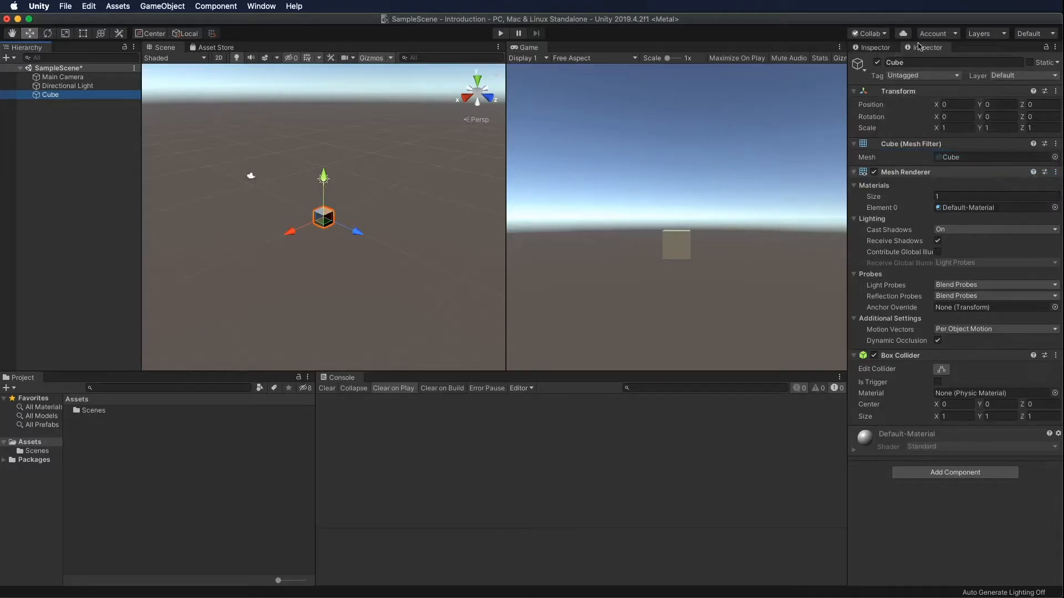
left_click(930, 51)
left_click_drag(928, 50, 955, 282)
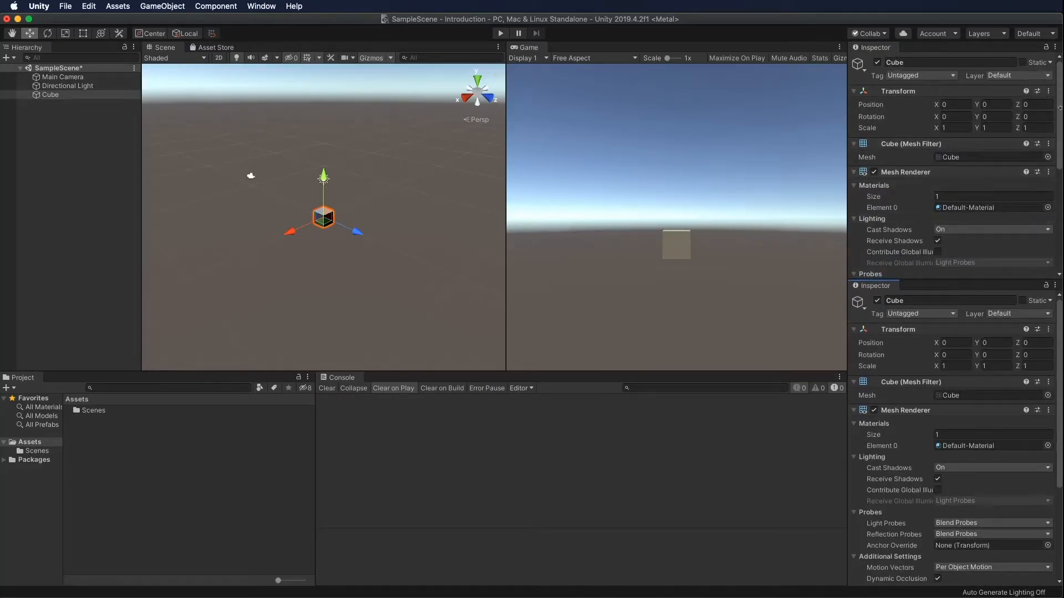
Lock the first Inspector to the Cube and the second Inspector to the Main Camera.
left_click(1047, 47)
left_click(56, 77)
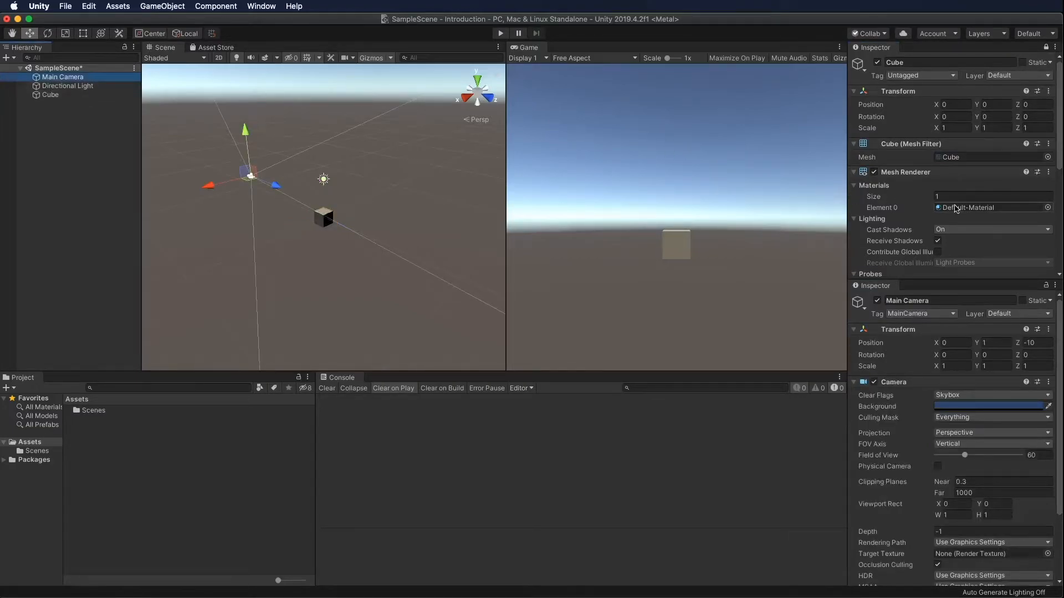
left_click(1046, 286)
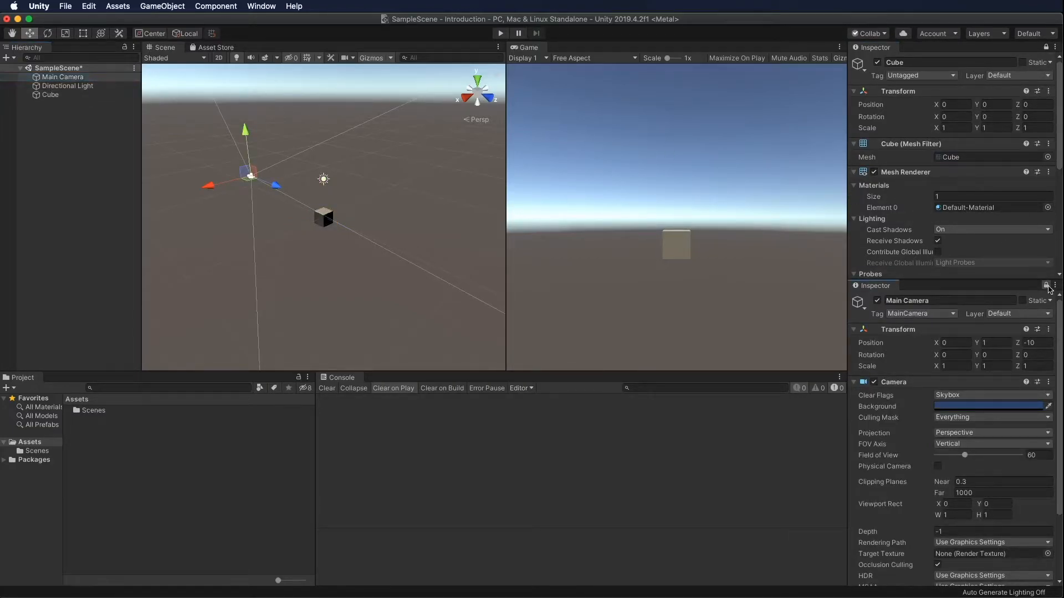
Review the Main Camera's locked properties and check both locked Inspectors while selecting different scene objects.
scroll(924, 424, "down", 3)
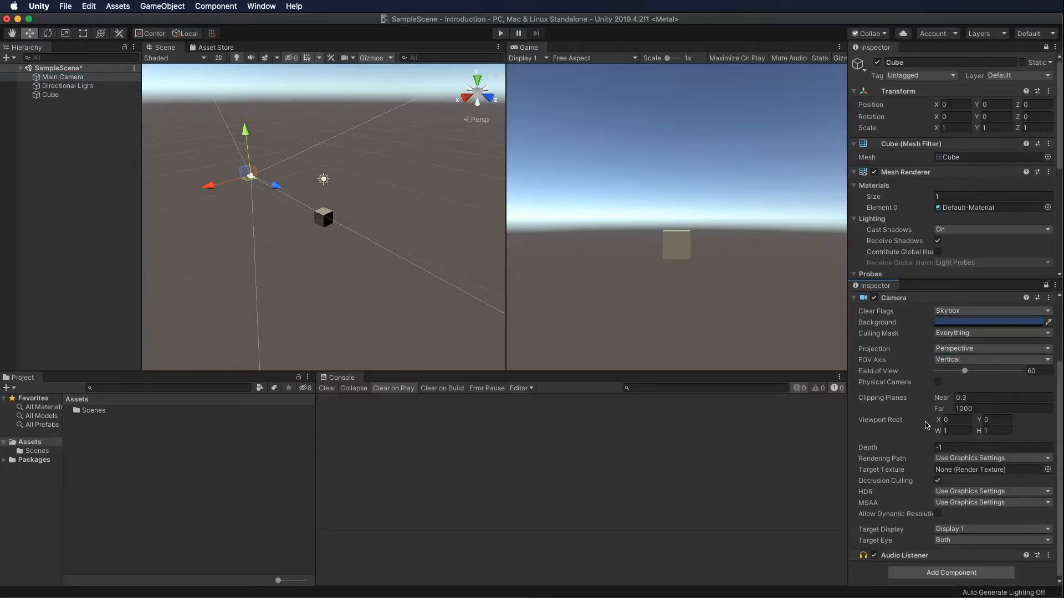
scroll(926, 424, "up", 3)
scroll(958, 181, "down", 8)
scroll(958, 180, "up", 4)
scroll(958, 181, "up", 5)
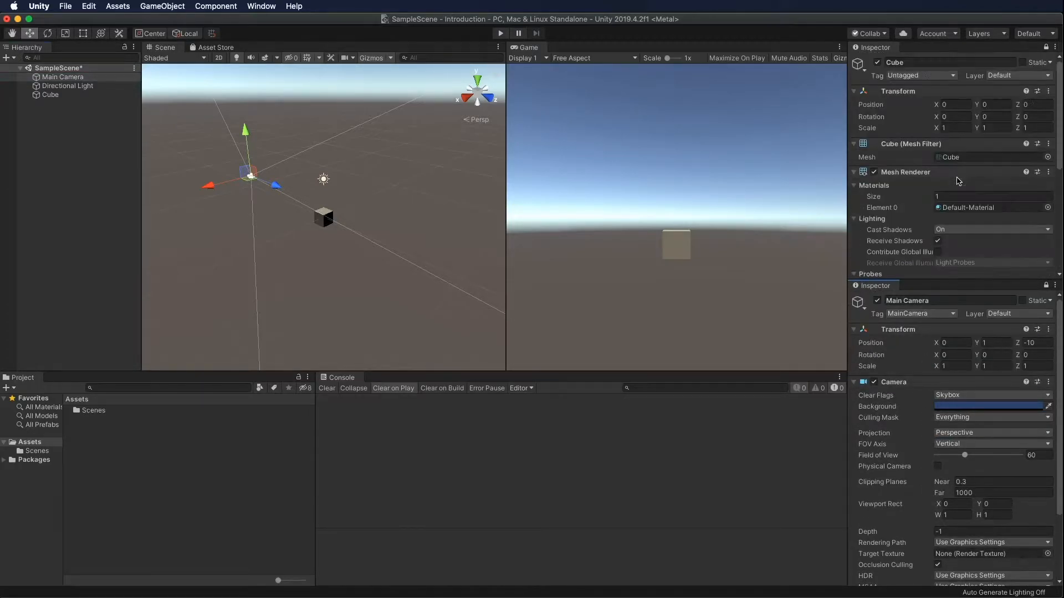
left_click(87, 87)
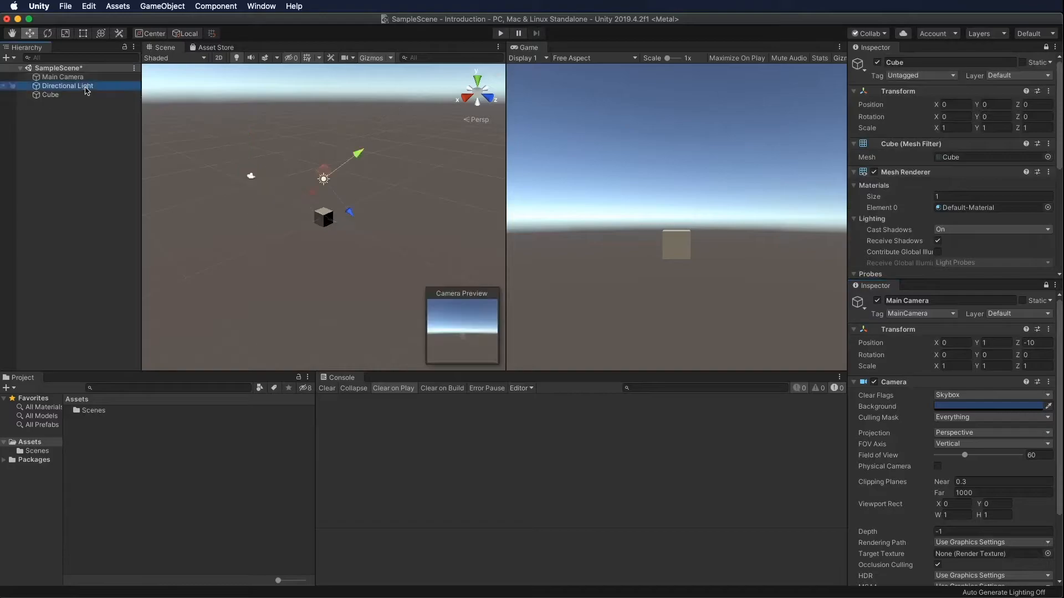
left_click(84, 94)
left_click(84, 86)
left_click(83, 78)
left_click(83, 86)
left_click(75, 95)
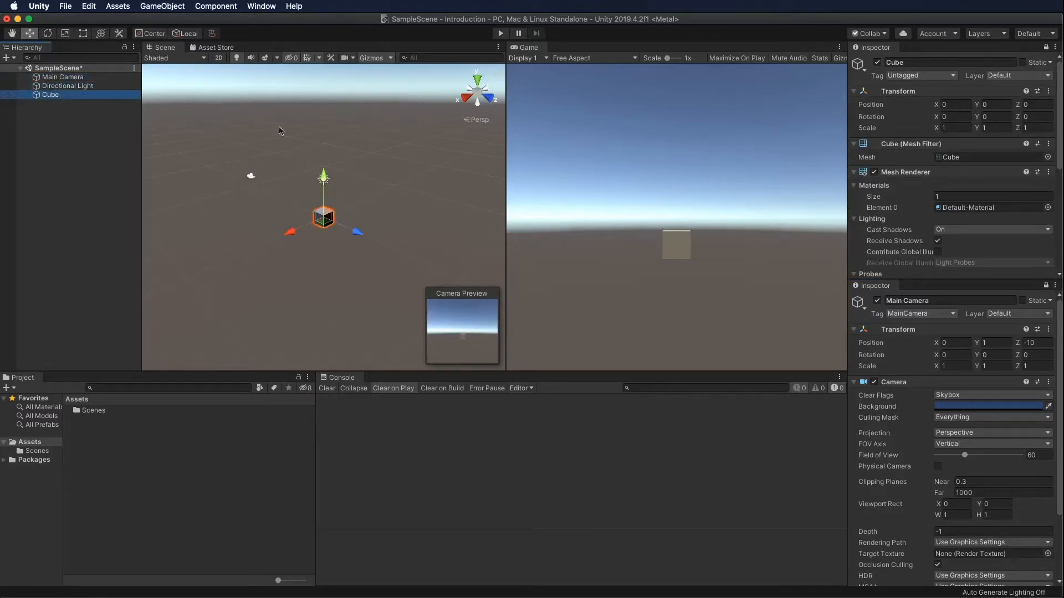
Close the second Inspector and unlock the remaining one.
right_click(876, 286)
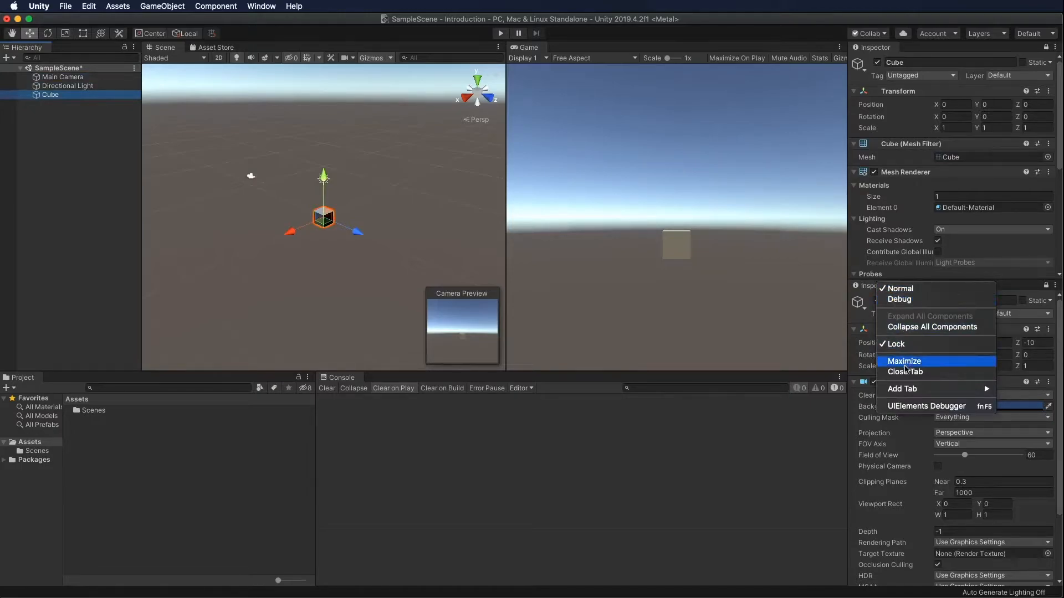
left_click(907, 372)
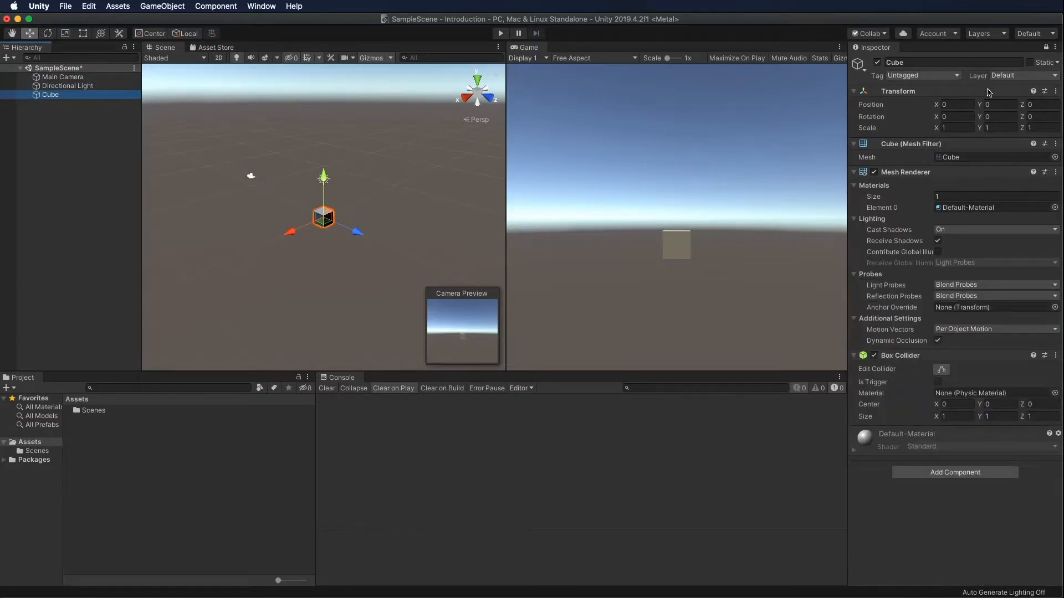
left_click(1047, 47)
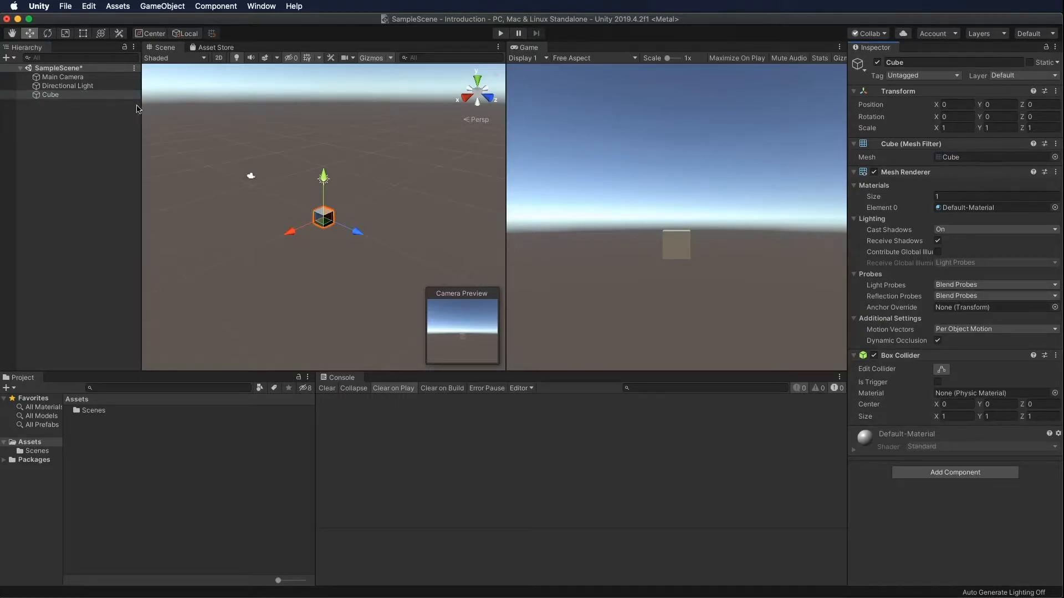
Delete the Cube from the scene.
left_click(65, 85)
left_click(53, 95)
key("super+BackSpace")
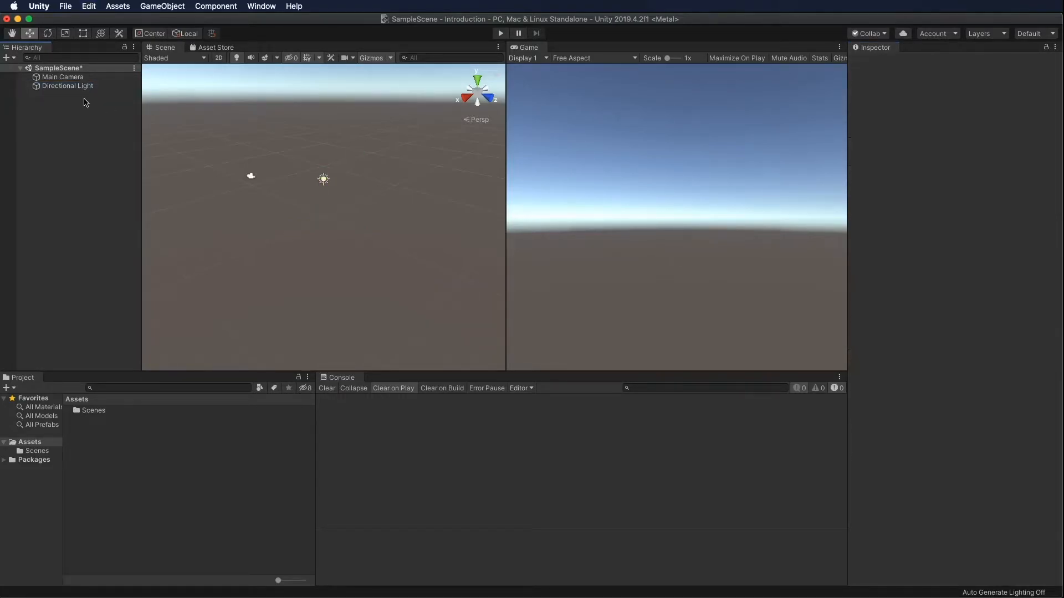
Add a 3D Plane to the scene.
right_click(87, 106)
mouse_move(114, 216)
left_click(219, 261)
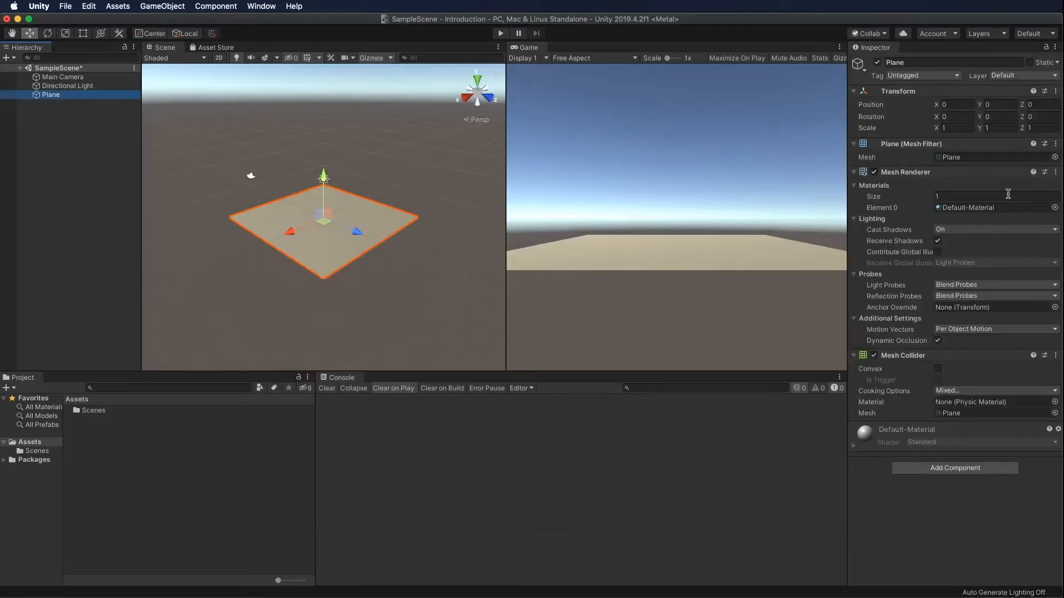
Add a 3D Sphere and raise it above the Plane to about Y 1.15.
right_click(89, 156)
mouse_move(165, 265)
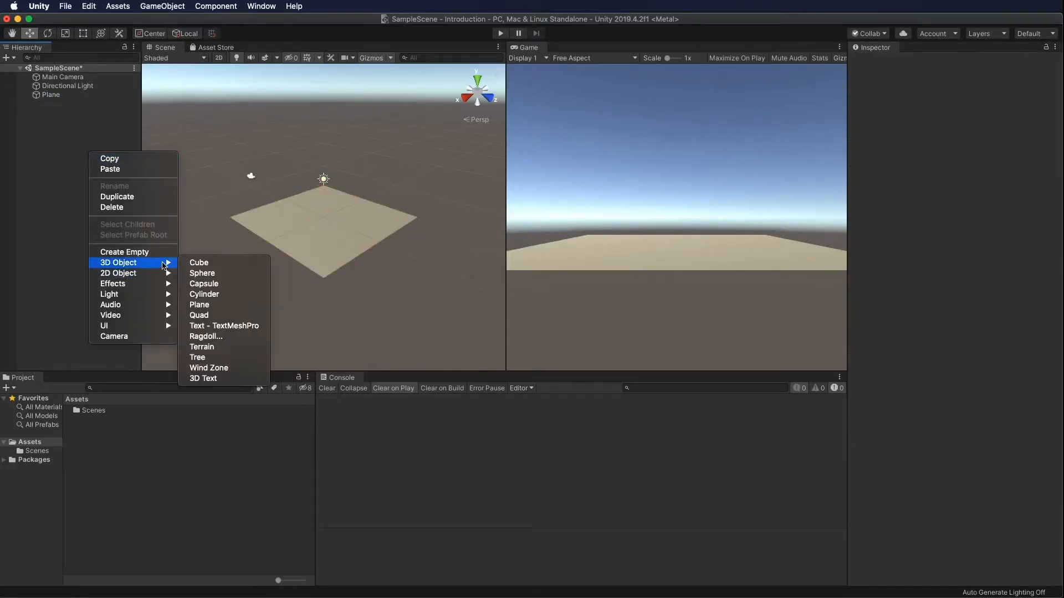
left_click(201, 273)
left_click_drag(324, 173, 324, 160)
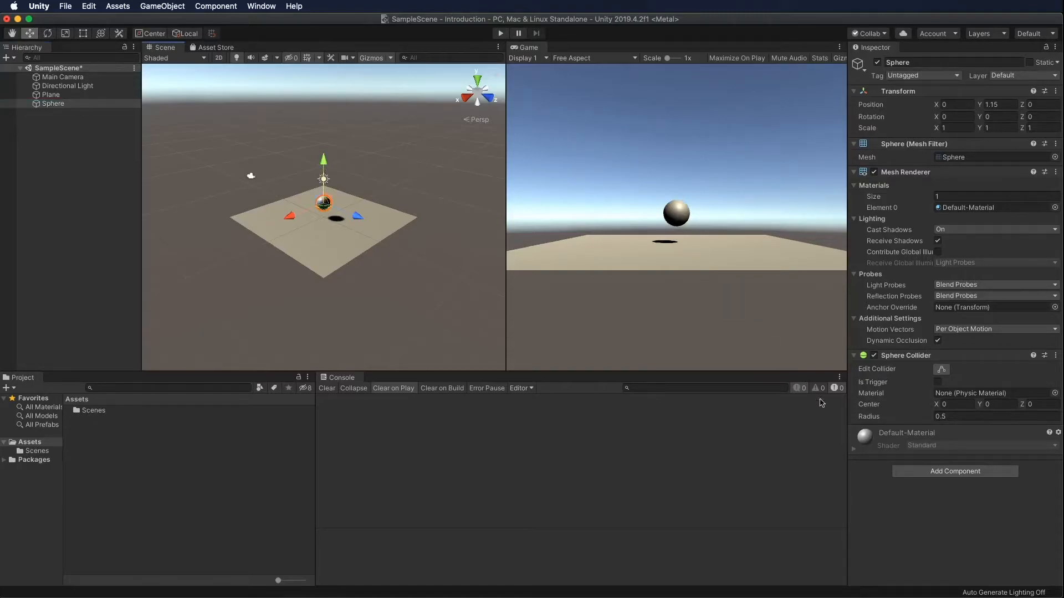
Add a Rigidbody component to the Sphere.
left_click(959, 471)
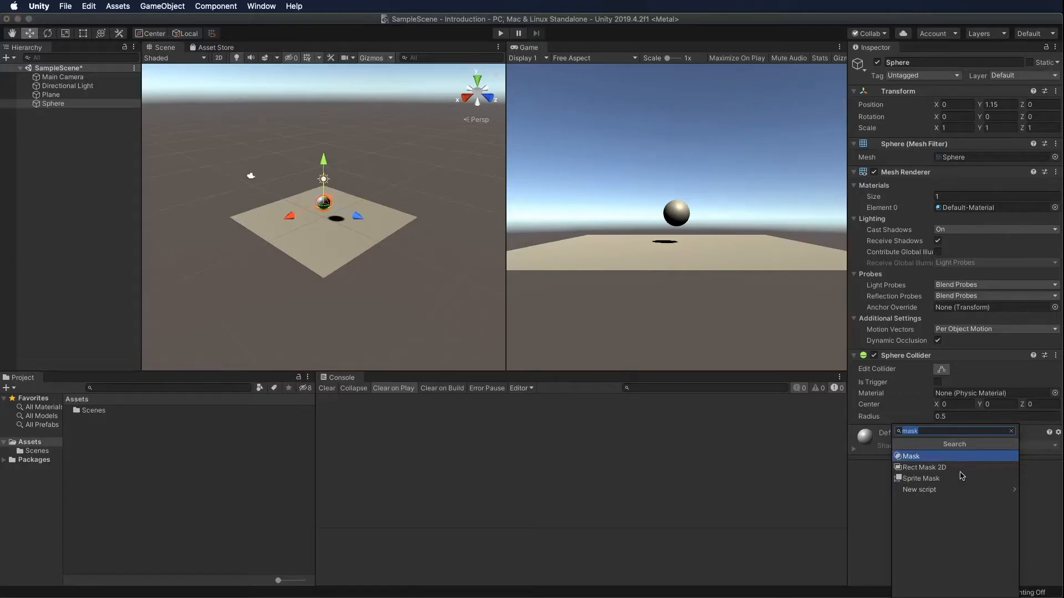
type("ri")
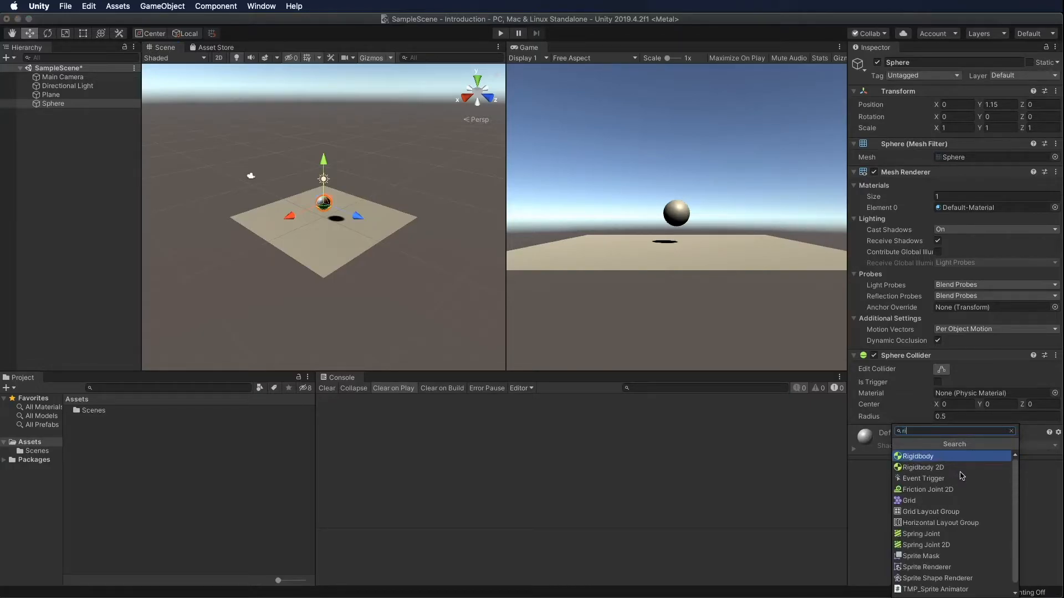
key("Return")
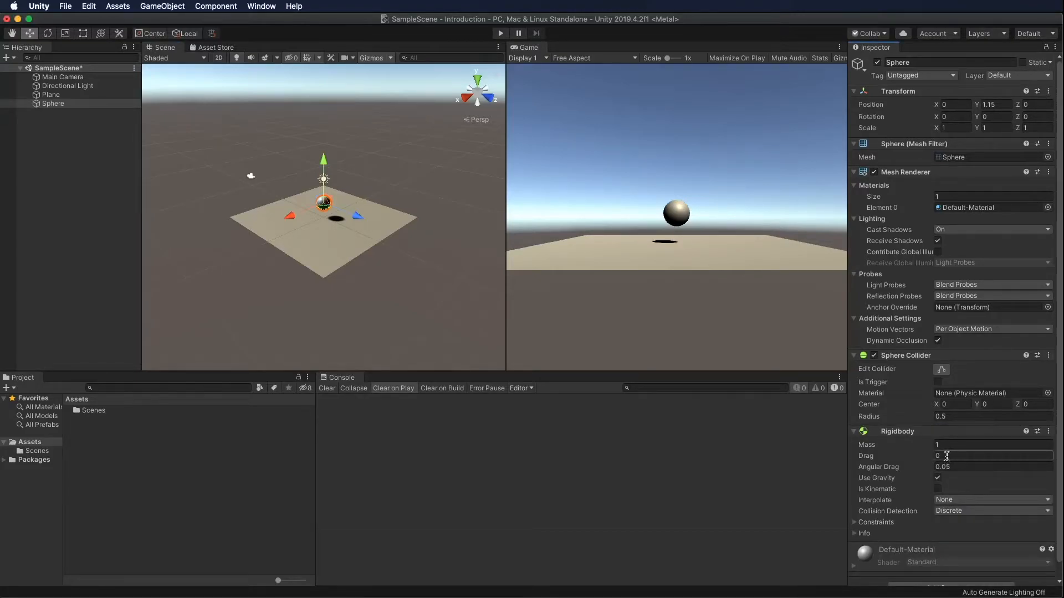
scroll(900, 464, "down", 1)
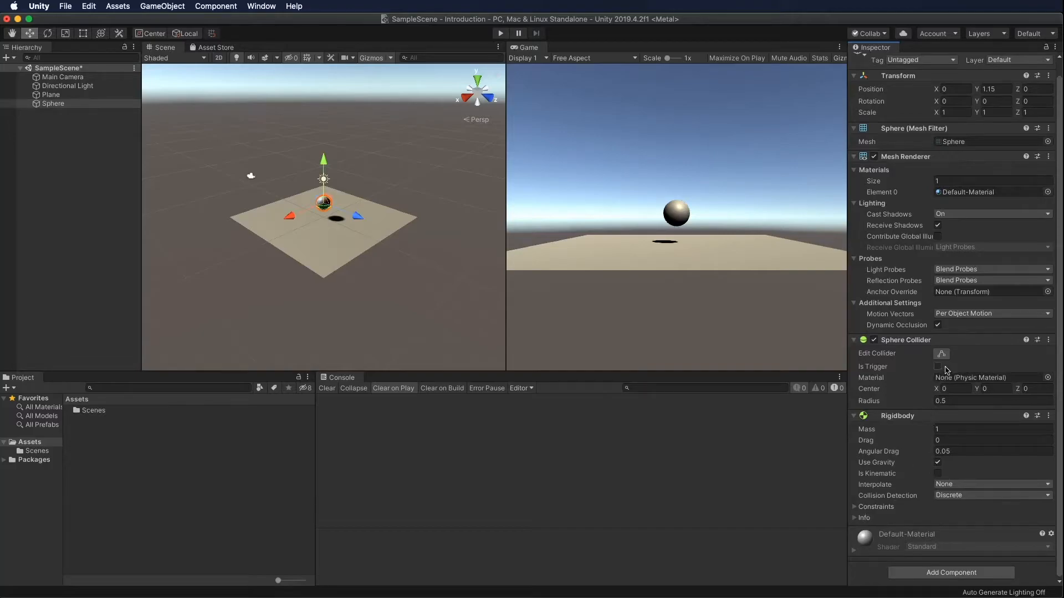
Create a Physic Material in the Assets folder, keeping its default name.
left_click(62, 126)
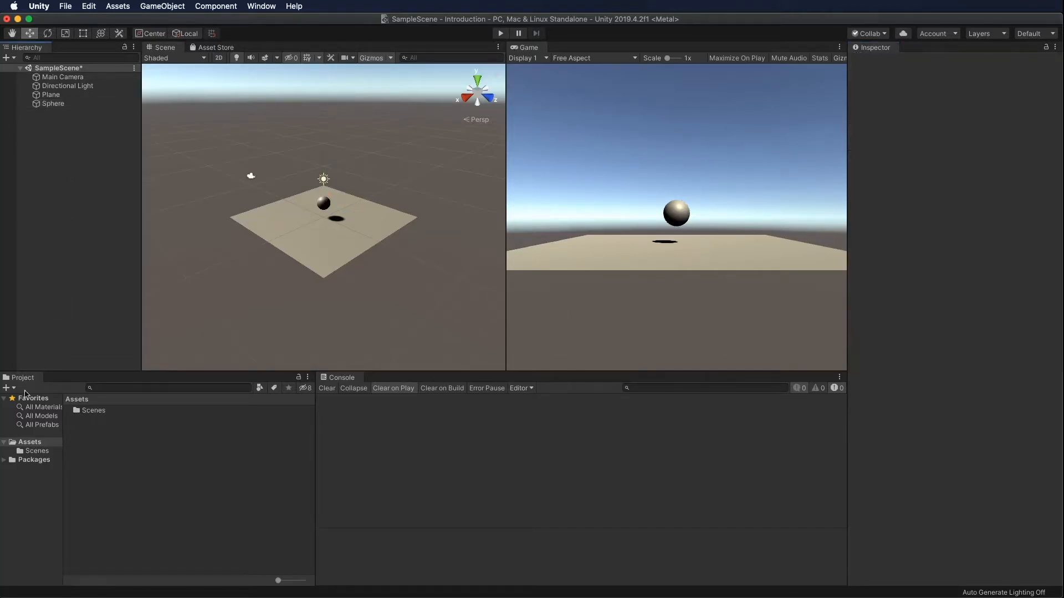
right_click(89, 446)
mouse_move(161, 330)
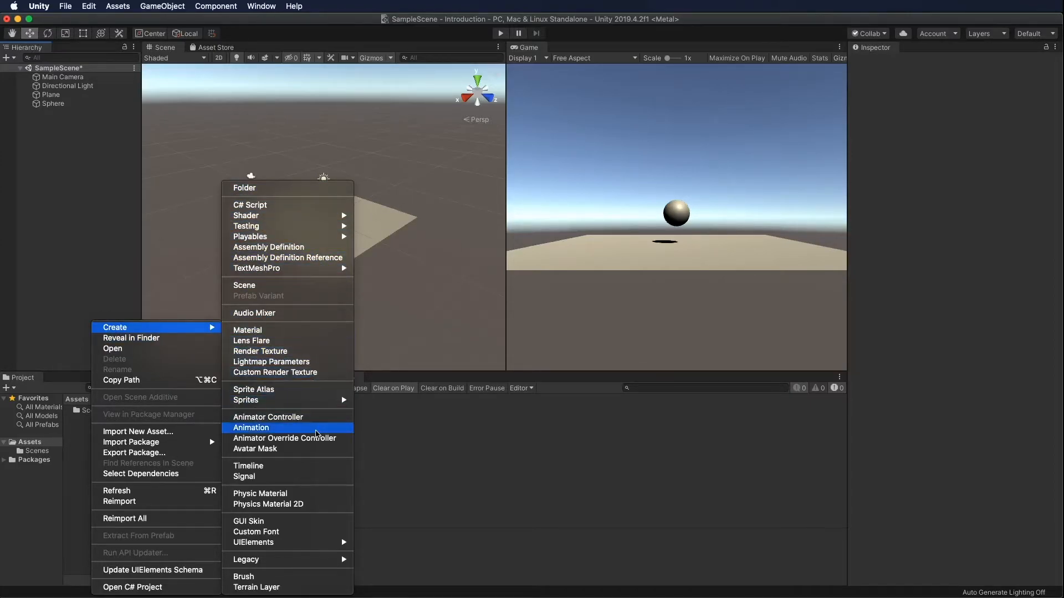
left_click(288, 494)
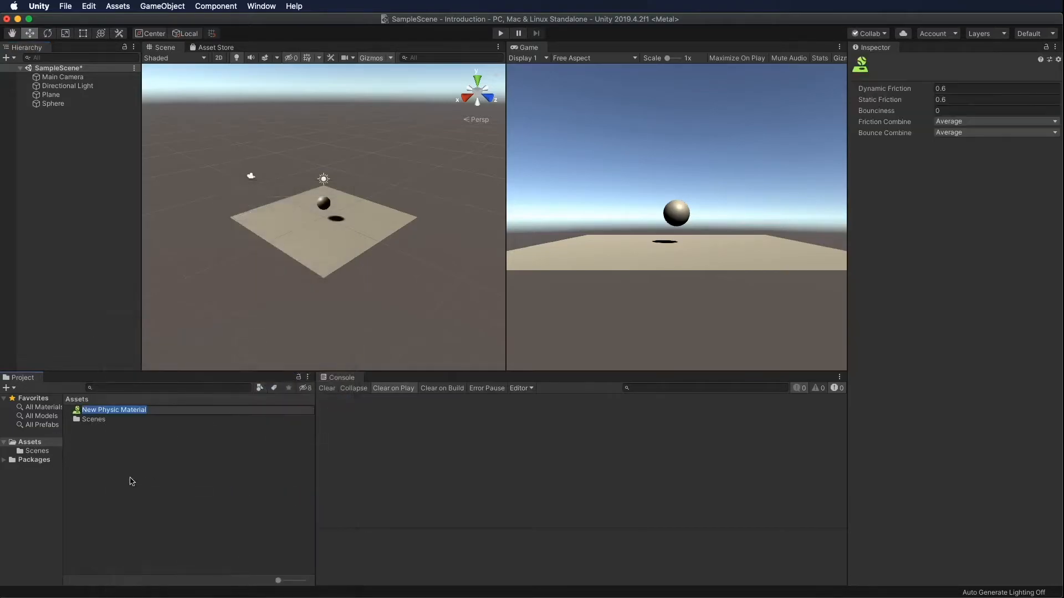
key("Return")
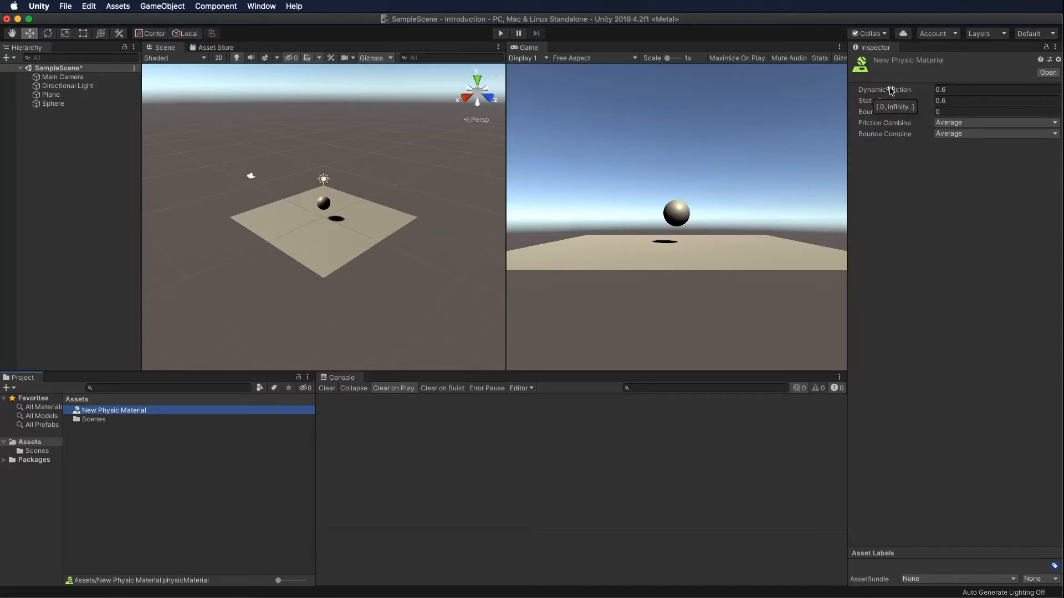
Set the physic material's Bounciness to 1, Bounce Combine to Maximum, and both Static and Dynamic Friction to 0.
left_click(949, 111)
type("1")
left_click(955, 133)
left_click(970, 161)
left_click(961, 100)
type("0")
left_click(963, 89)
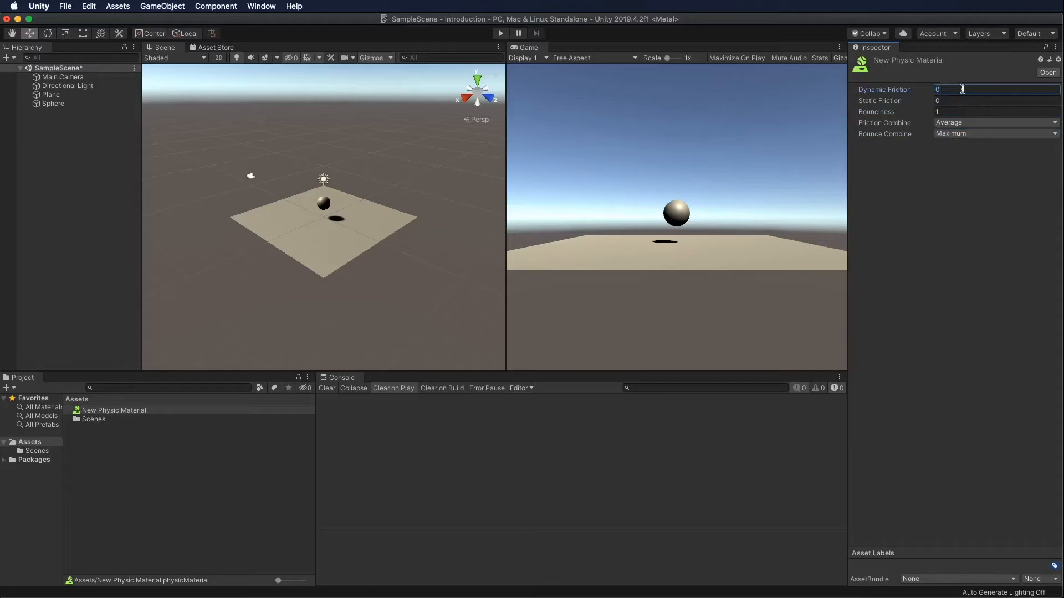
Assign the new physic material to the Sphere's collider and test the bounce in Play mode.
left_click(53, 103)
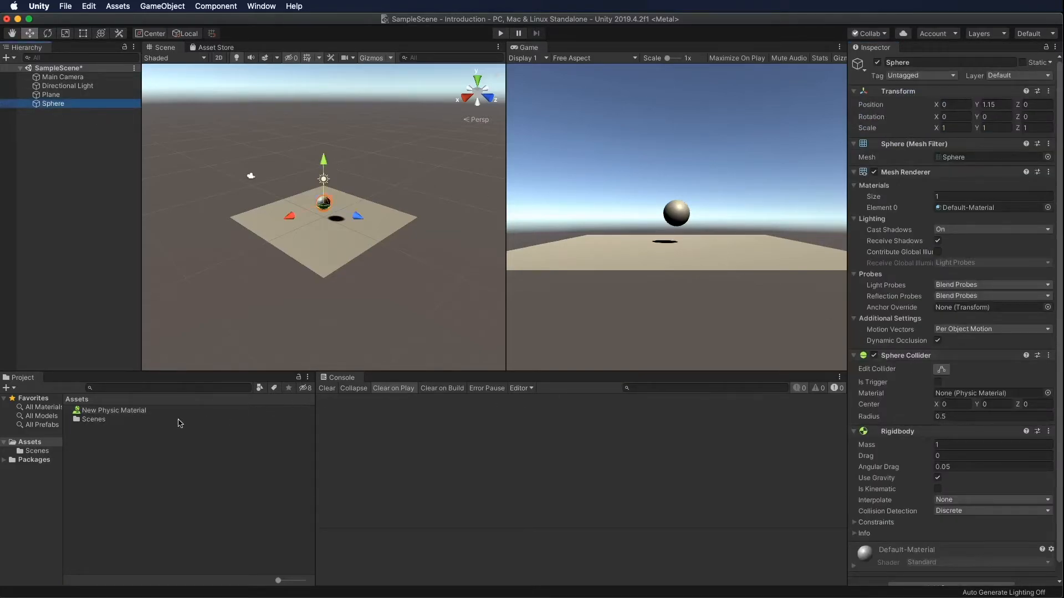
left_click_drag(111, 412, 982, 396)
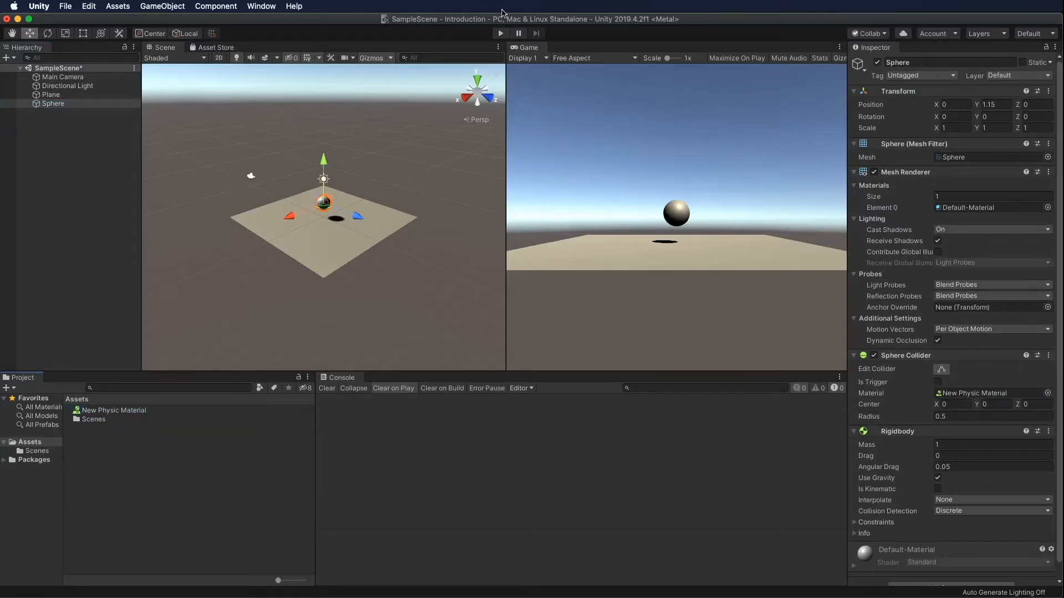
left_click(500, 33)
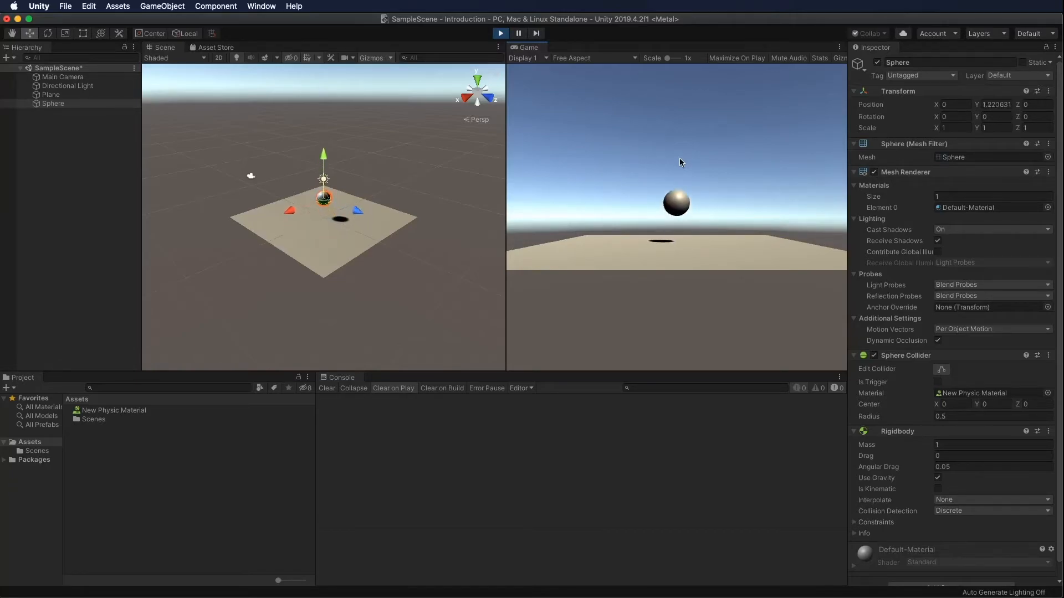
left_click(500, 35)
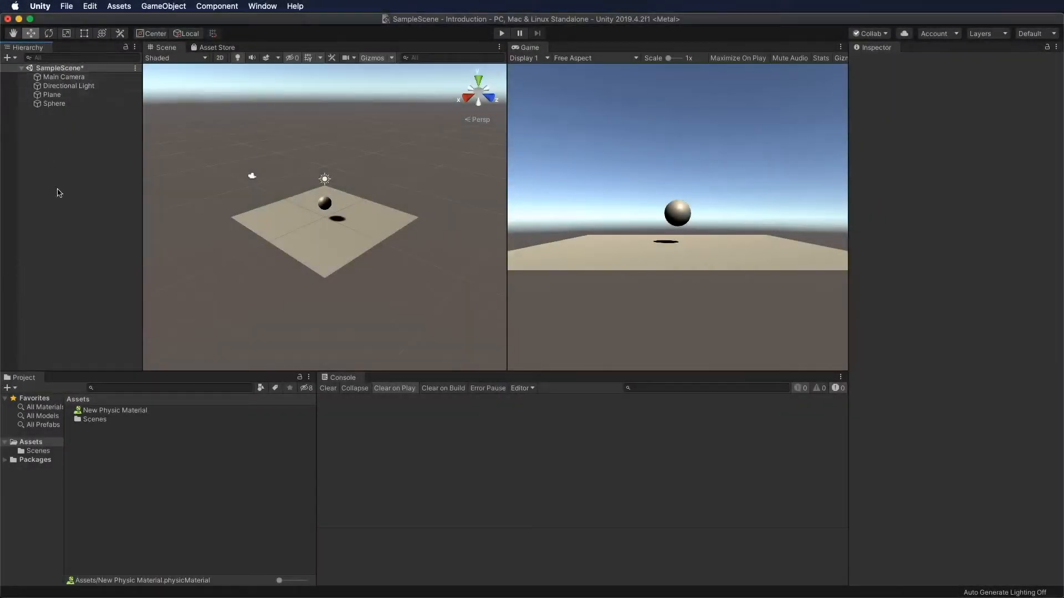
Create a folder named Scripts inside Assets and open it.
right_click(30, 451)
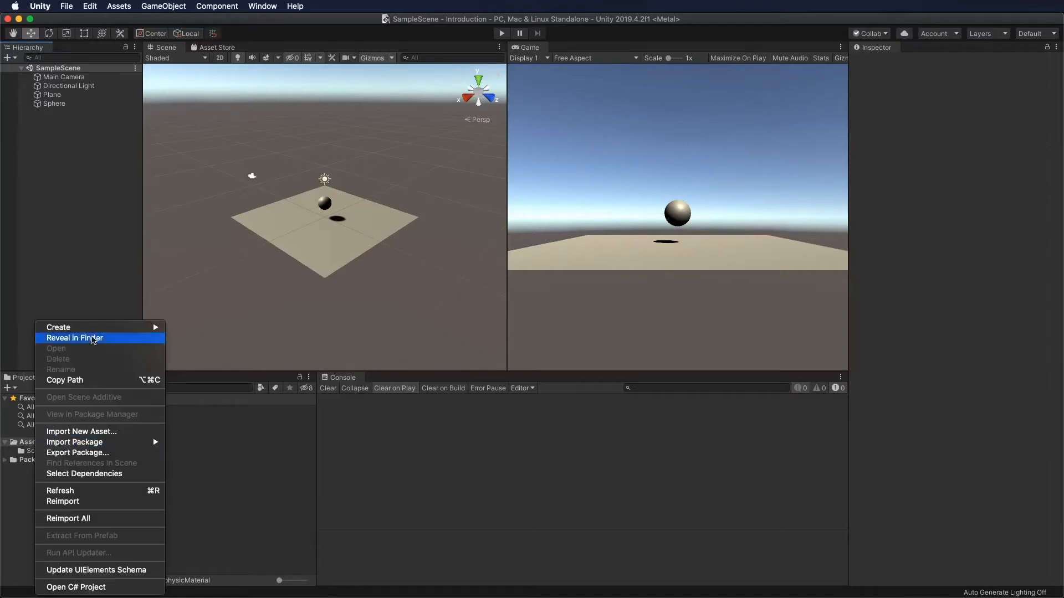
mouse_move(100, 328)
left_click(224, 188)
type("Scripts")
key("Return")
left_click(108, 463)
double_click(100, 430)
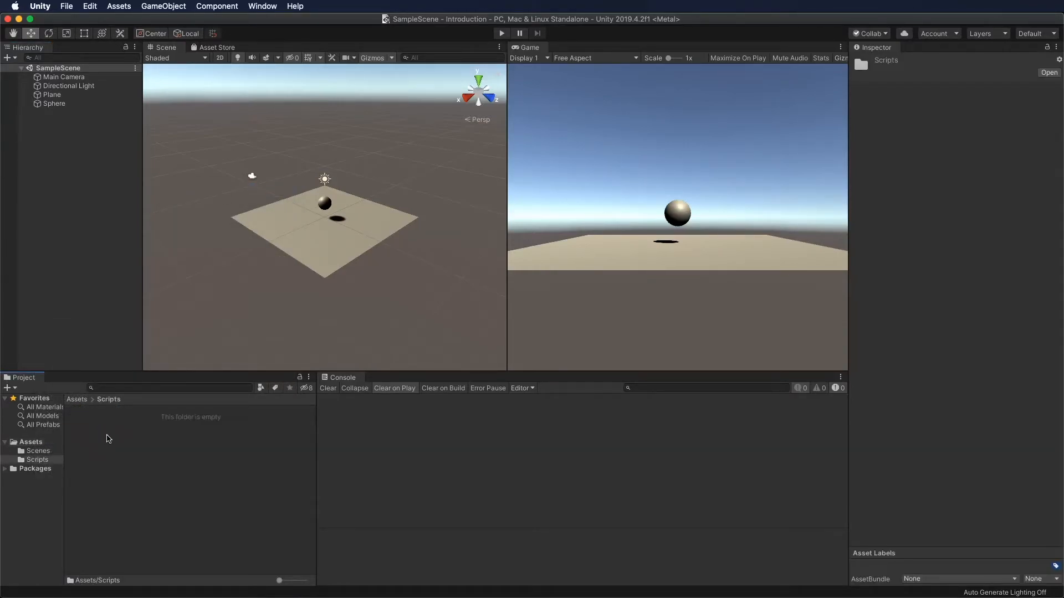
Create a C# script named BallBehaviour in the Scripts folder.
right_click(105, 439)
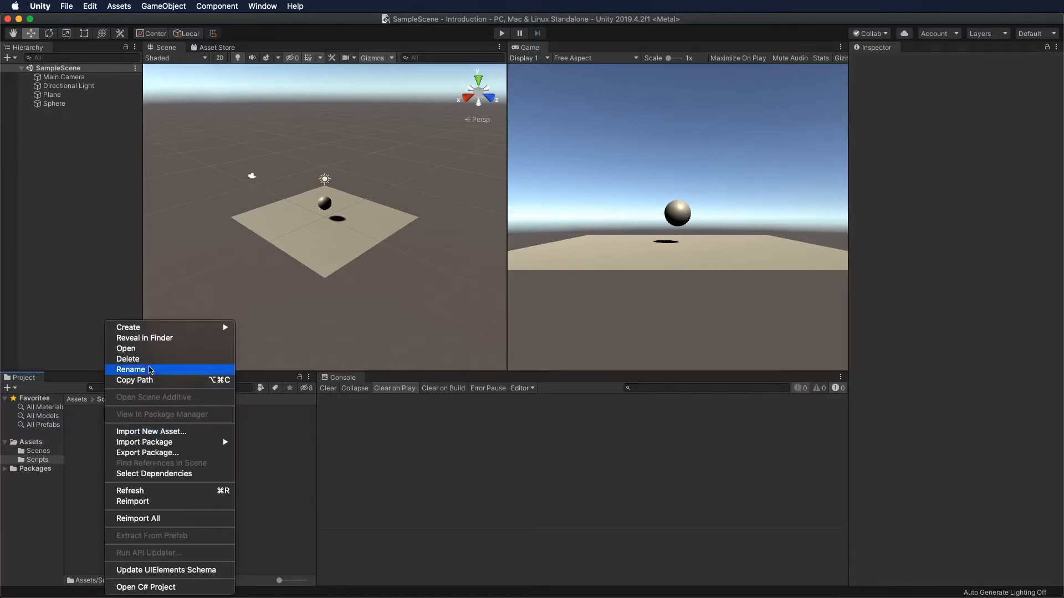
mouse_move(183, 331)
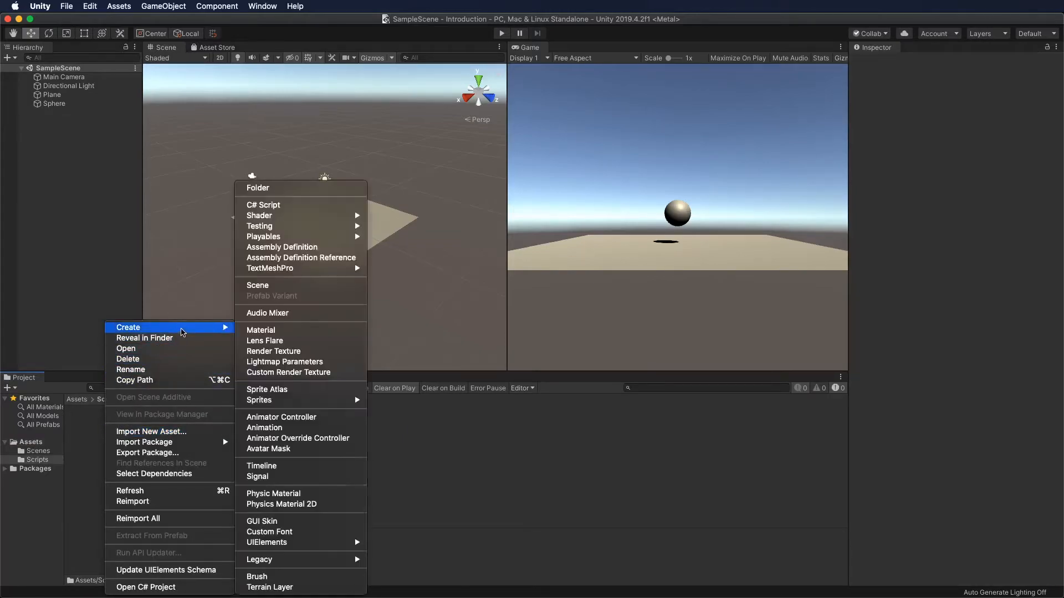
left_click(319, 206)
type("BallBehaviour")
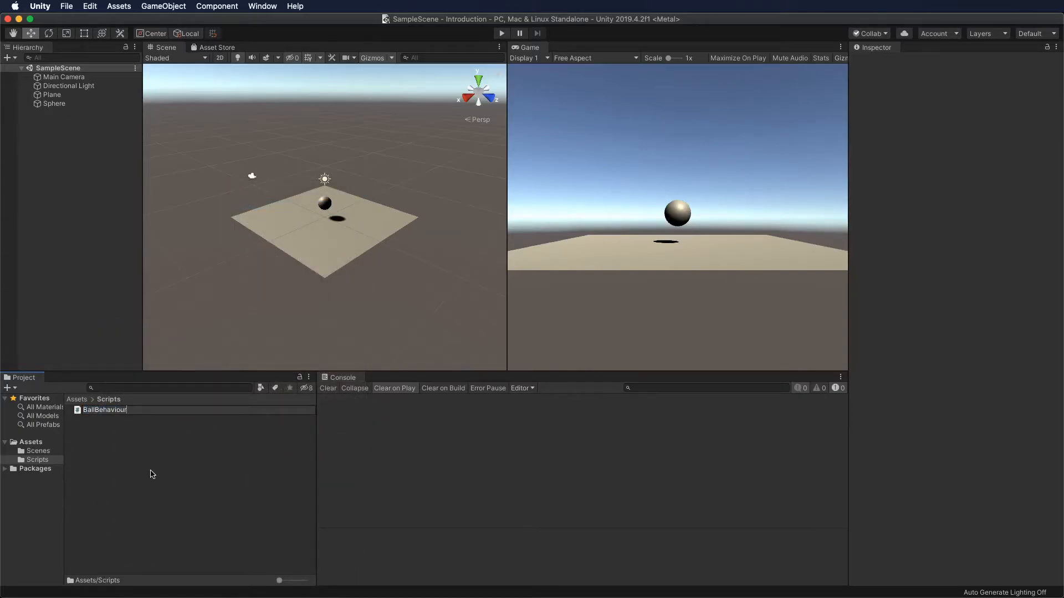
key("Return")
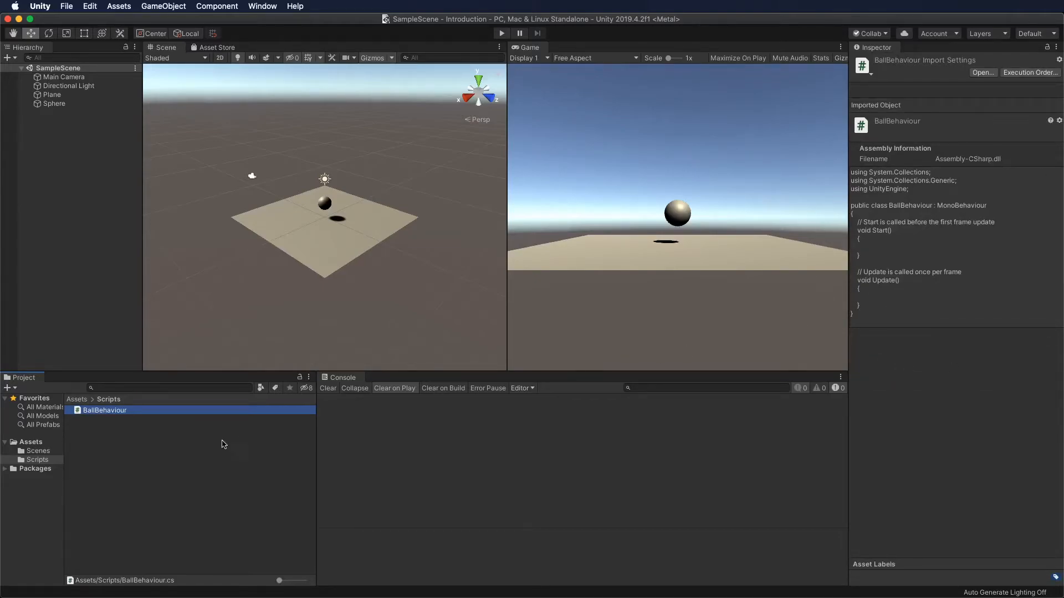
Open the BallBehaviour script in Visual Studio and highlight the using directives at the start of the code.
double_click(105, 410)
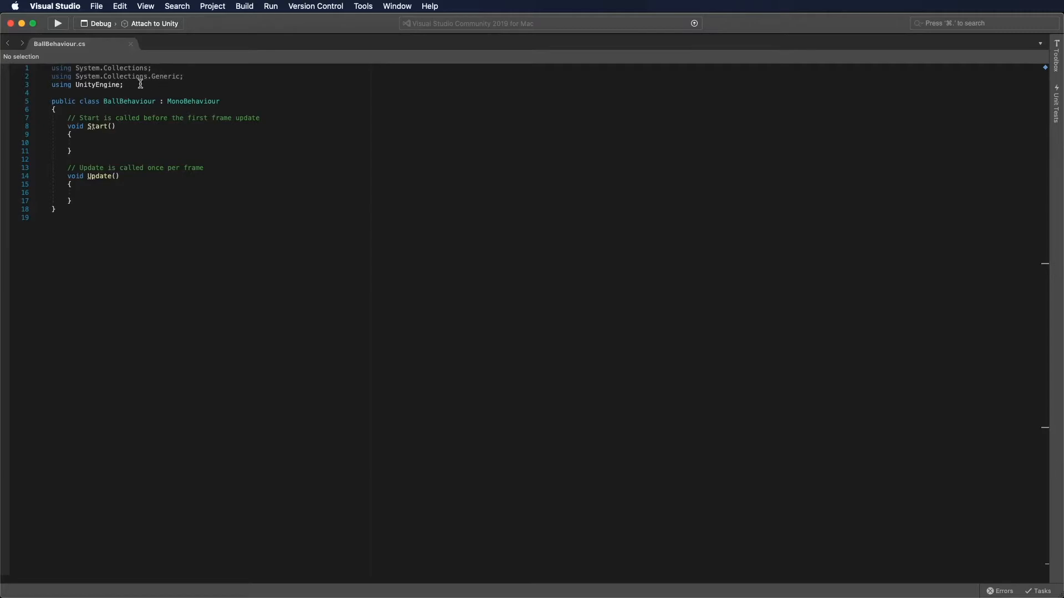
left_click_drag(140, 84, 34, 58)
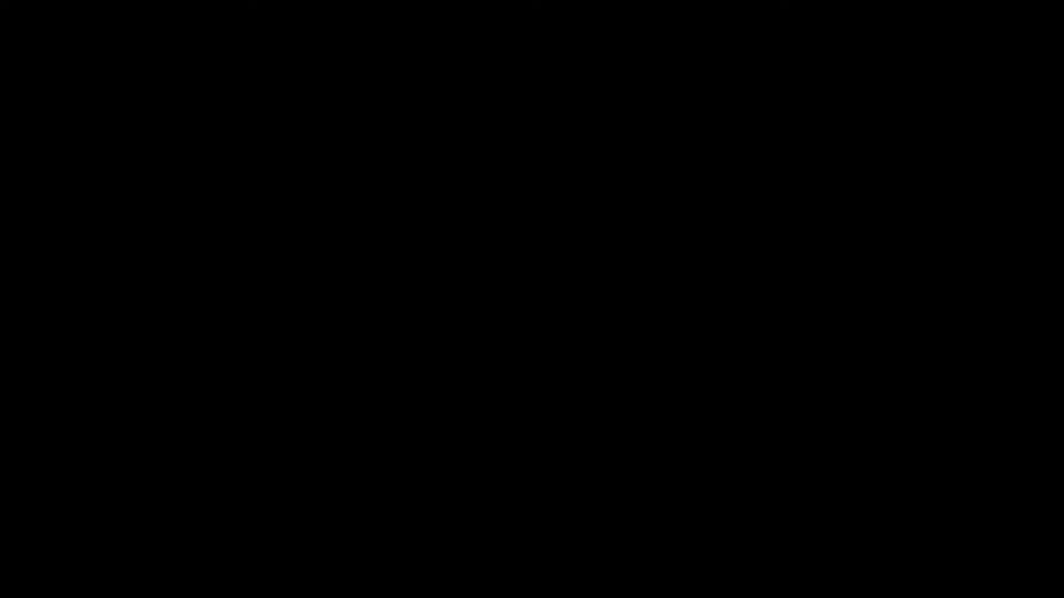